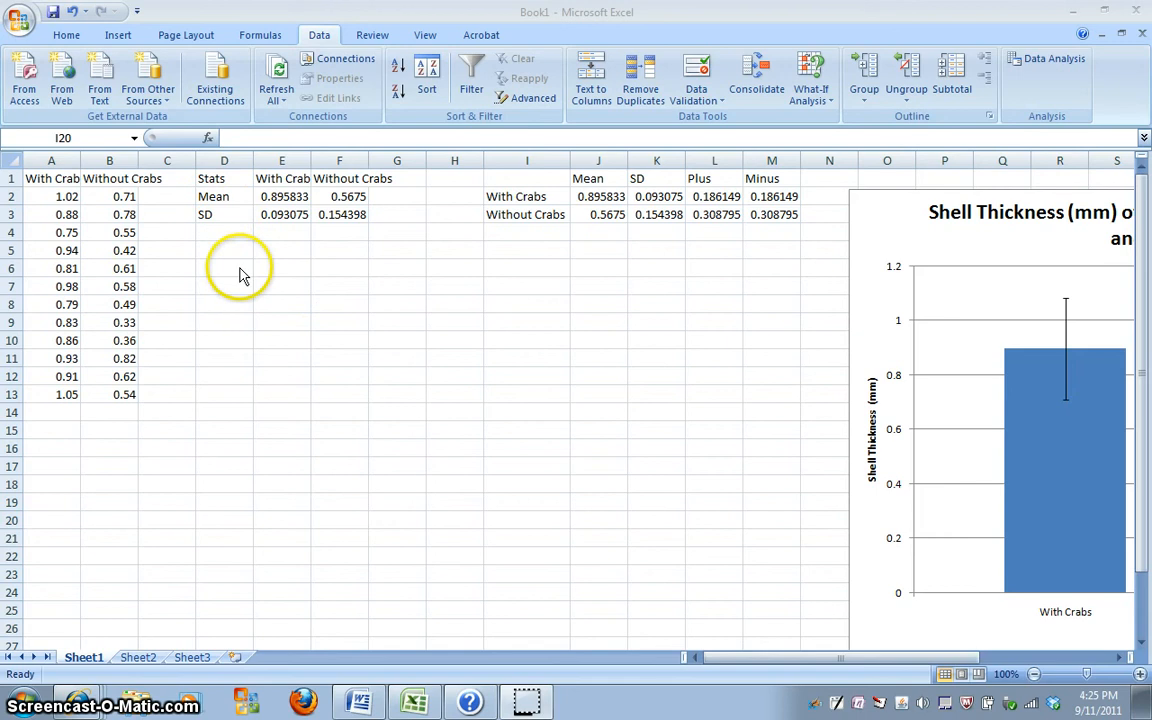
# Check that the Analysis ToolPak and Analysis ToolPak - VBA are enabled among the Excel add-ins, leaving the add-in settings unchanged.
pyautogui.click(66, 35)
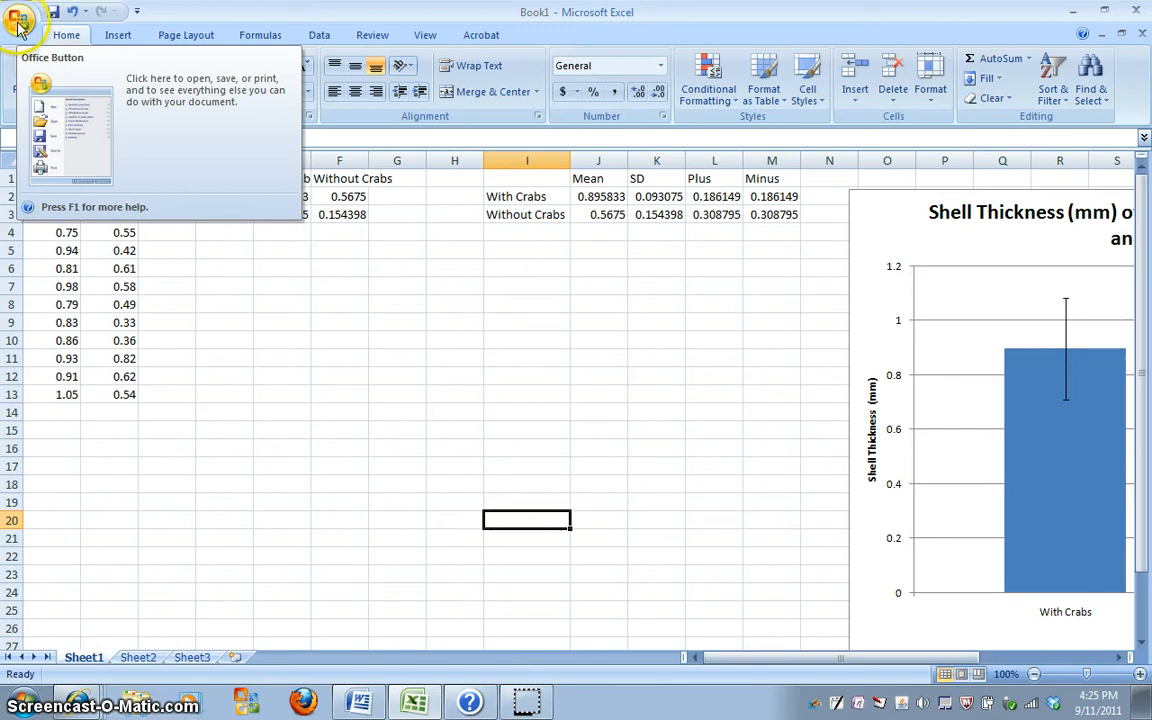
pyautogui.click(18, 22)
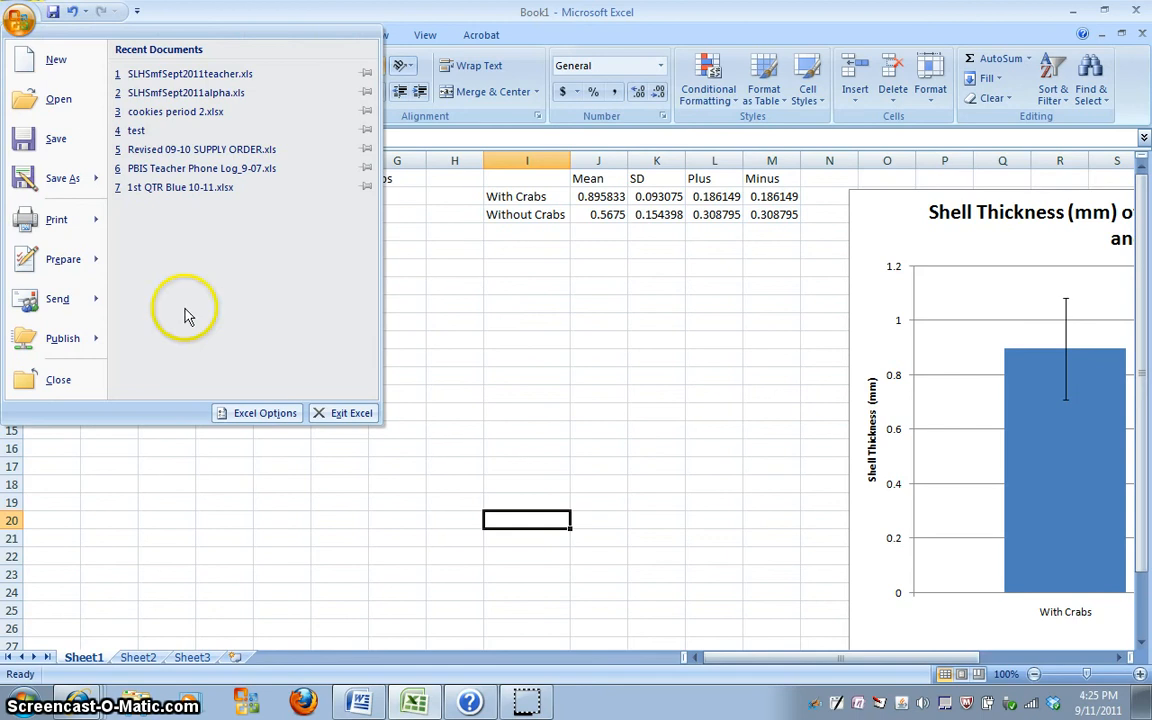
pyautogui.click(272, 417)
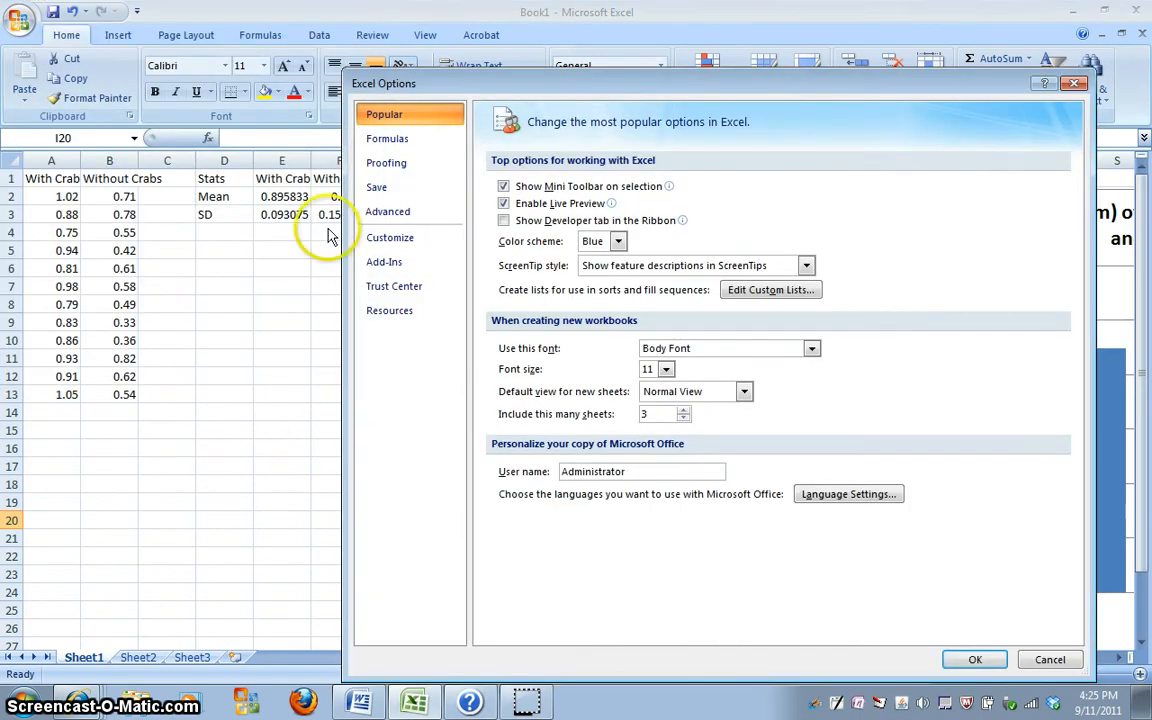
pyautogui.click(380, 261)
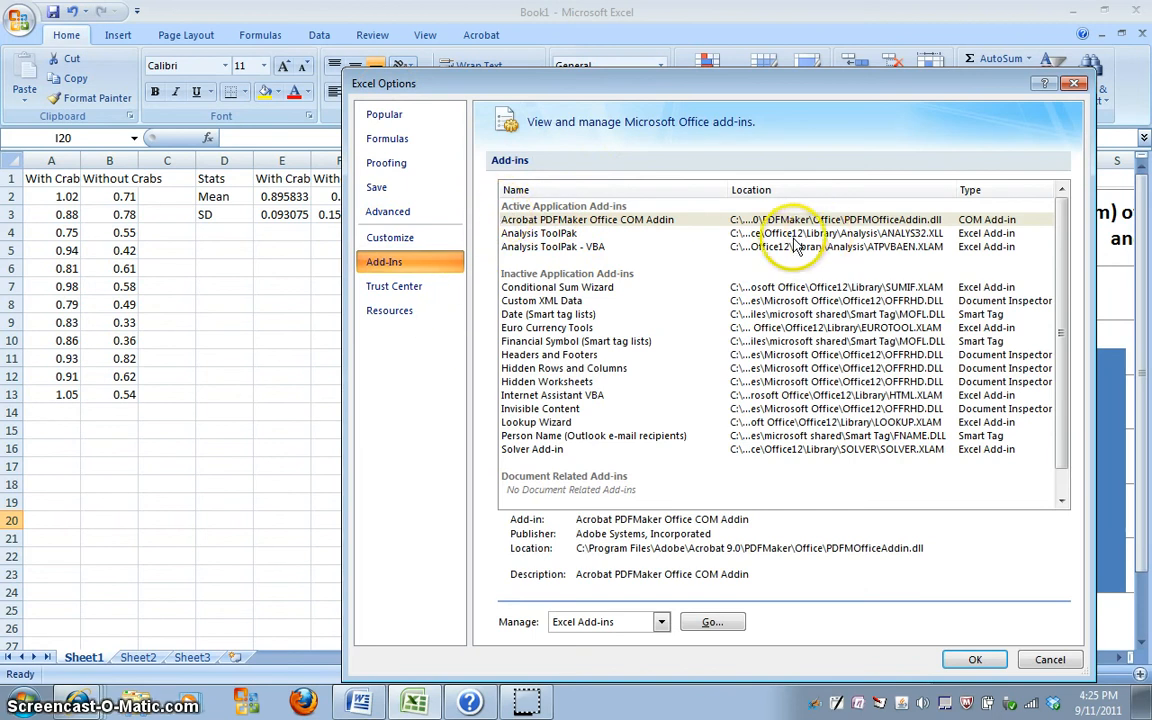
pyautogui.click(530, 247)
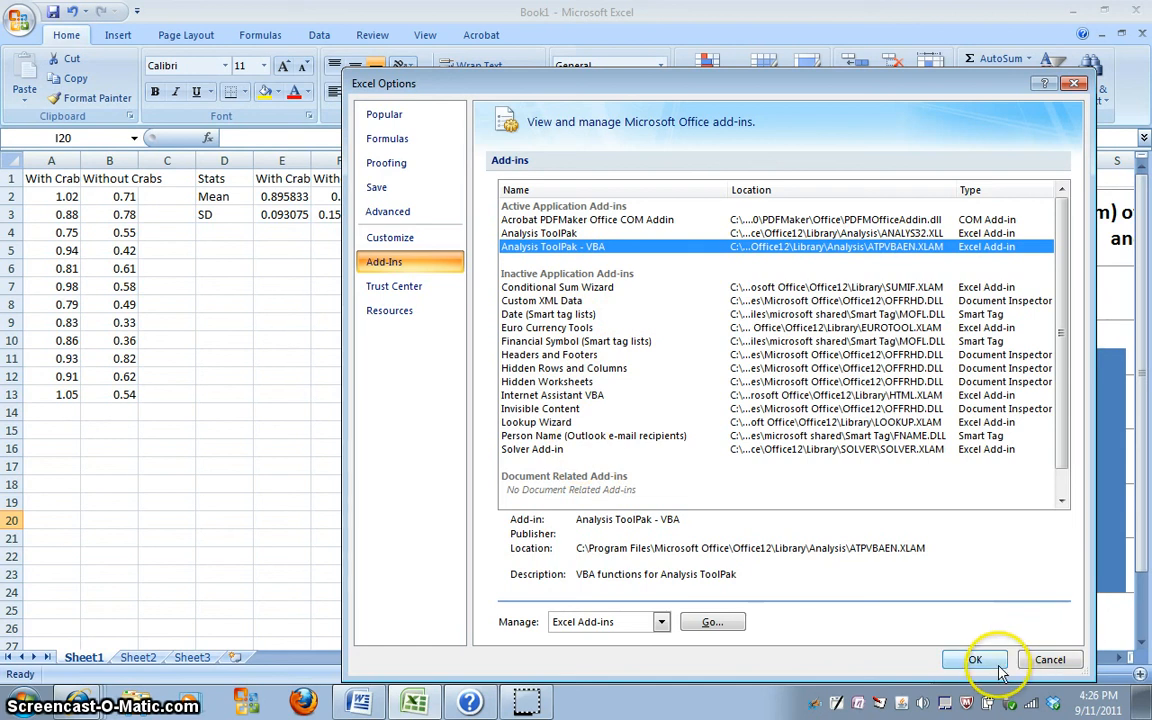
pyautogui.click(712, 623)
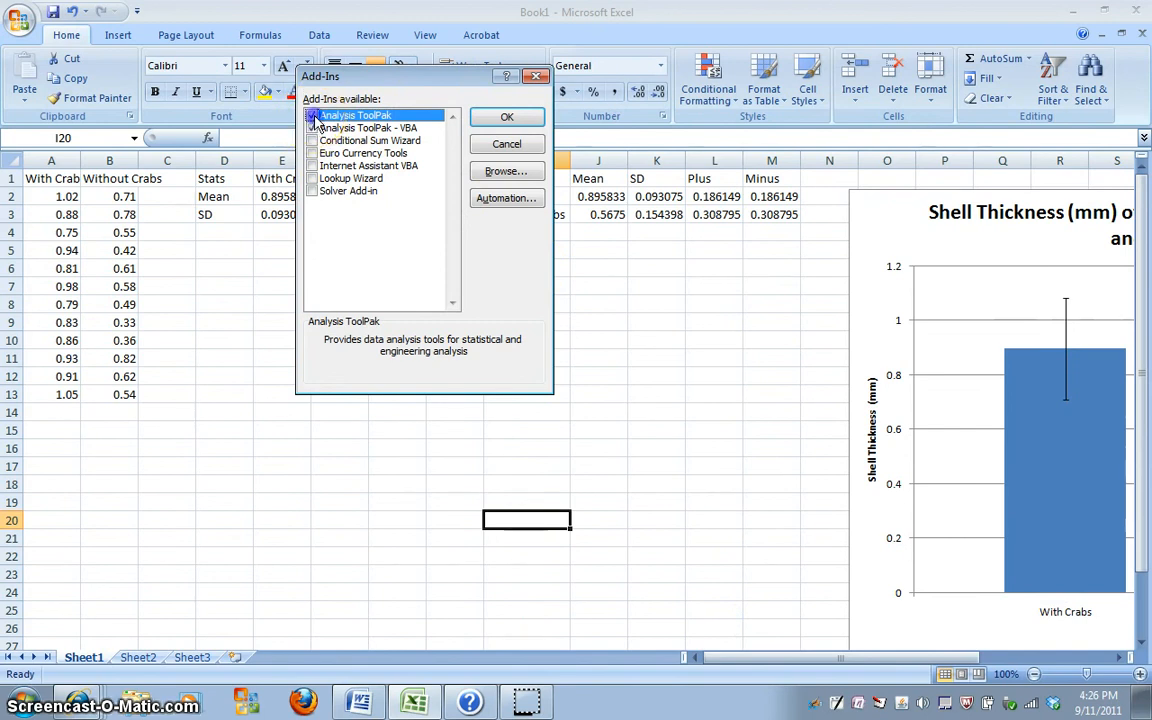
pyautogui.click(318, 128)
pyautogui.click(318, 116)
pyautogui.click(318, 128)
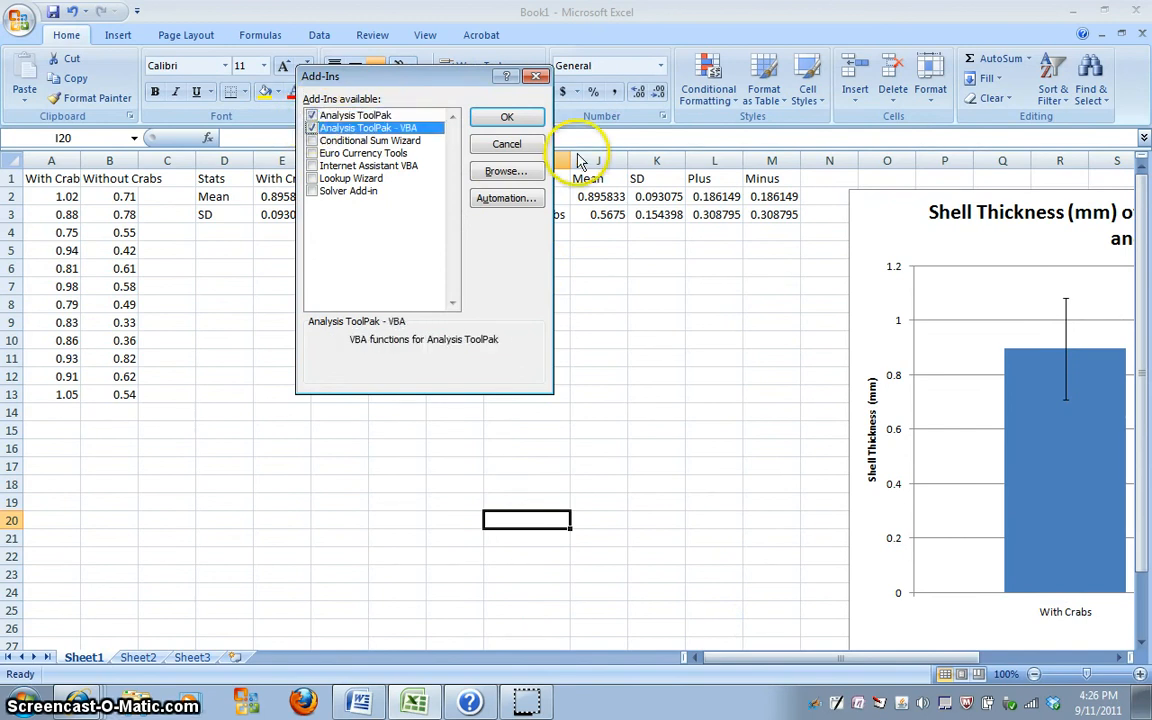
pyautogui.click(517, 145)
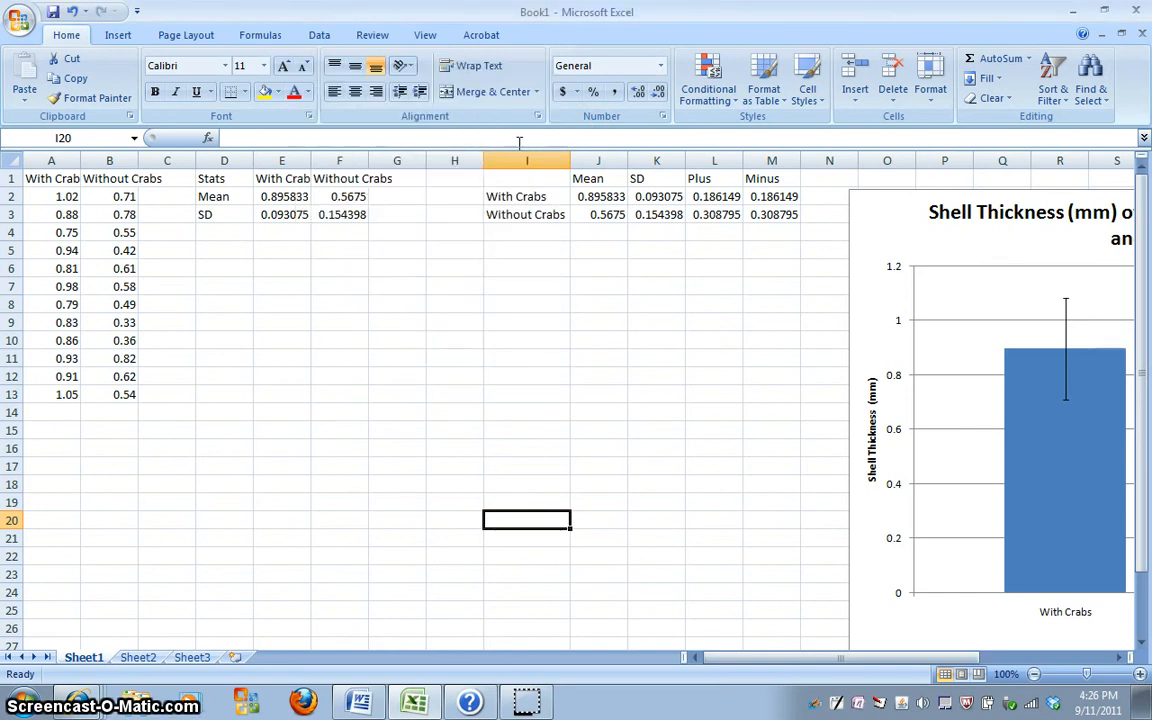
# Start the data analysis tool t-Test: Two-Sample Assuming Unequal Variances, with cell D6 selected.
pyautogui.click(319, 36)
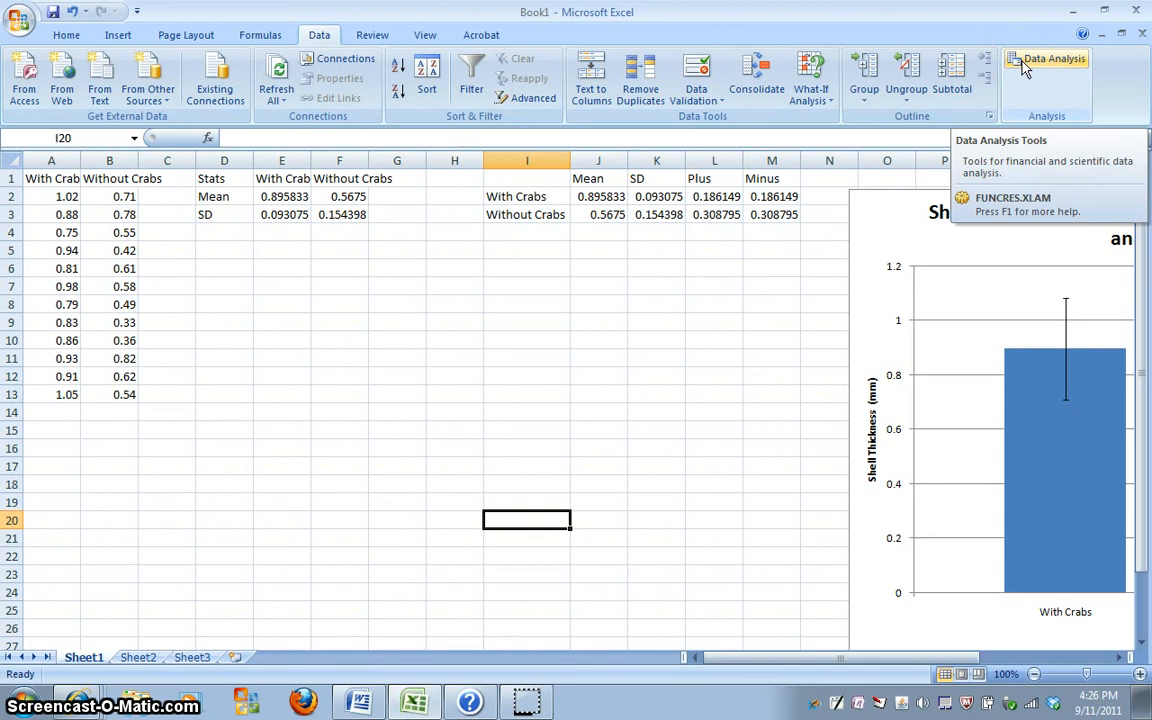
pyautogui.click(755, 383)
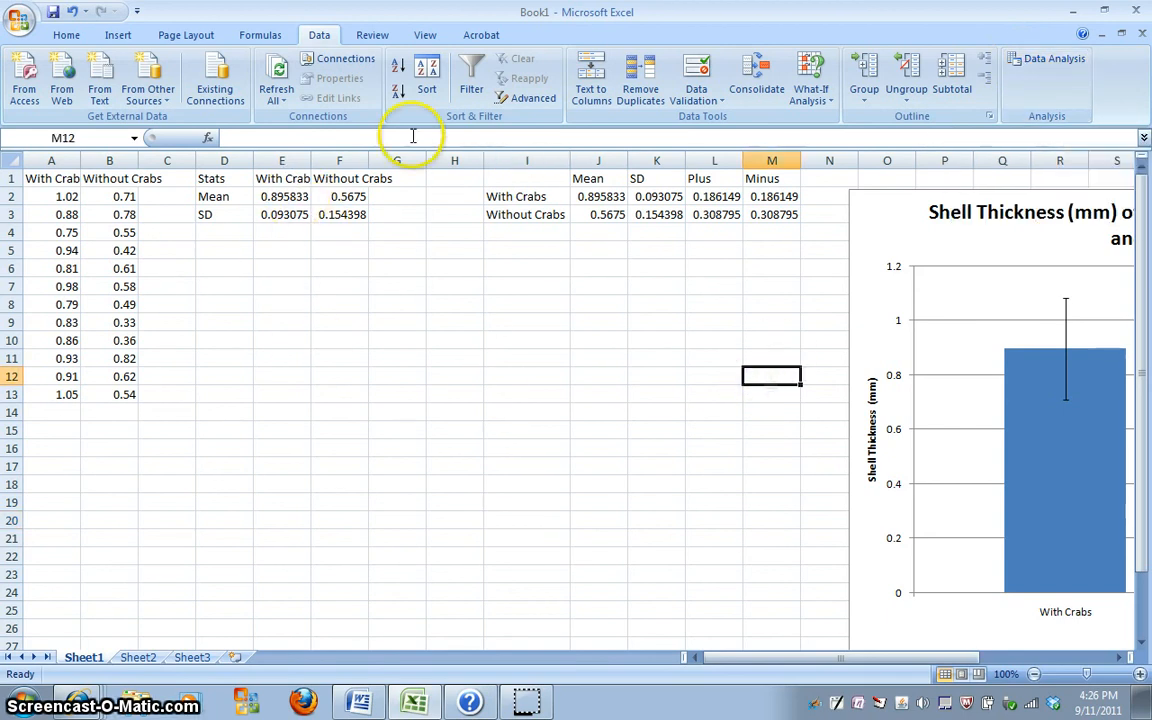
pyautogui.click(236, 270)
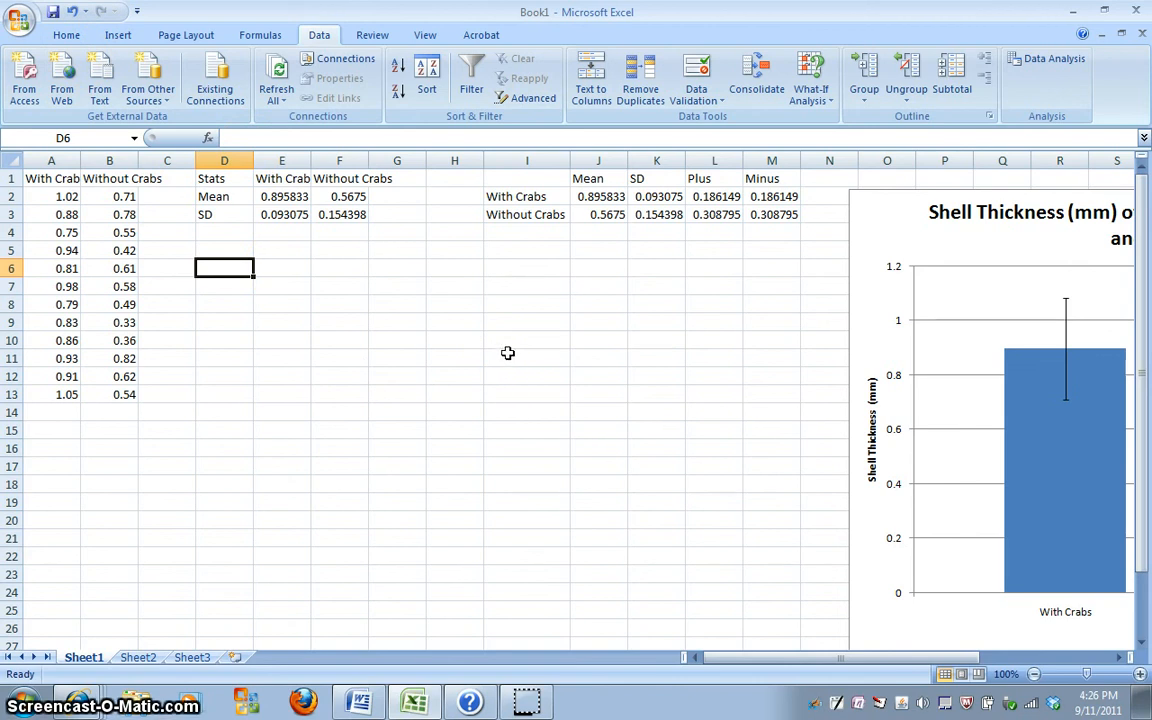
pyautogui.click(1040, 60)
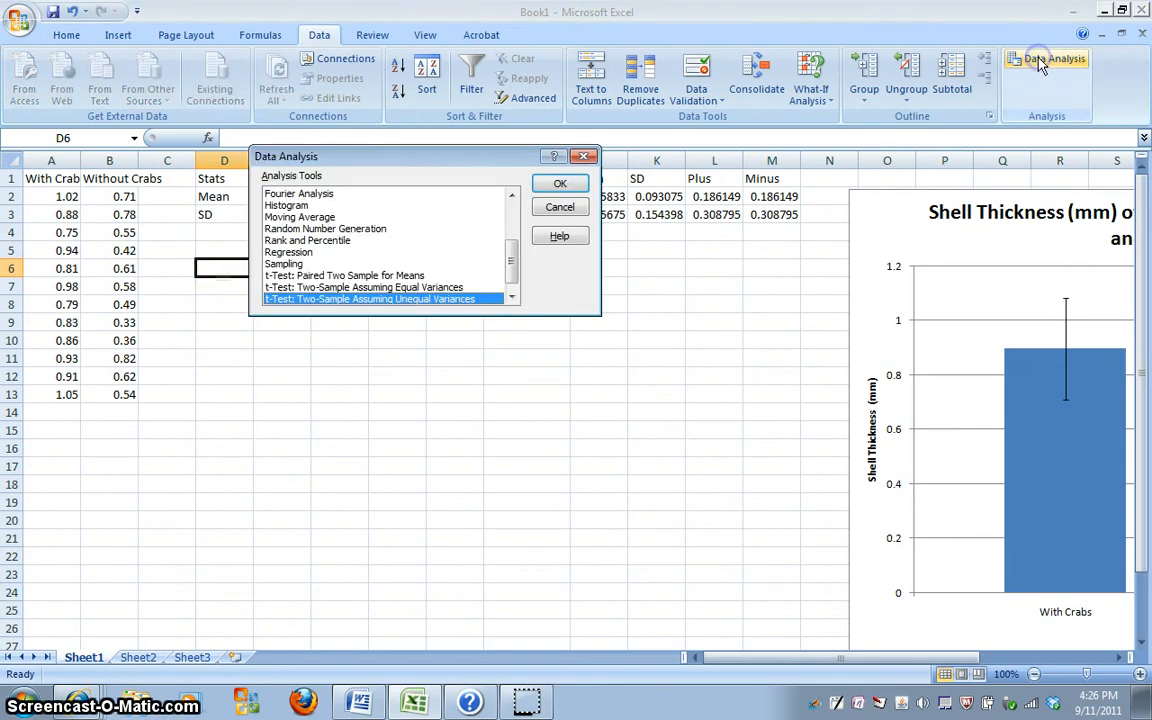
pyautogui.moveTo(517, 257); pyautogui.dragTo(522, 298)
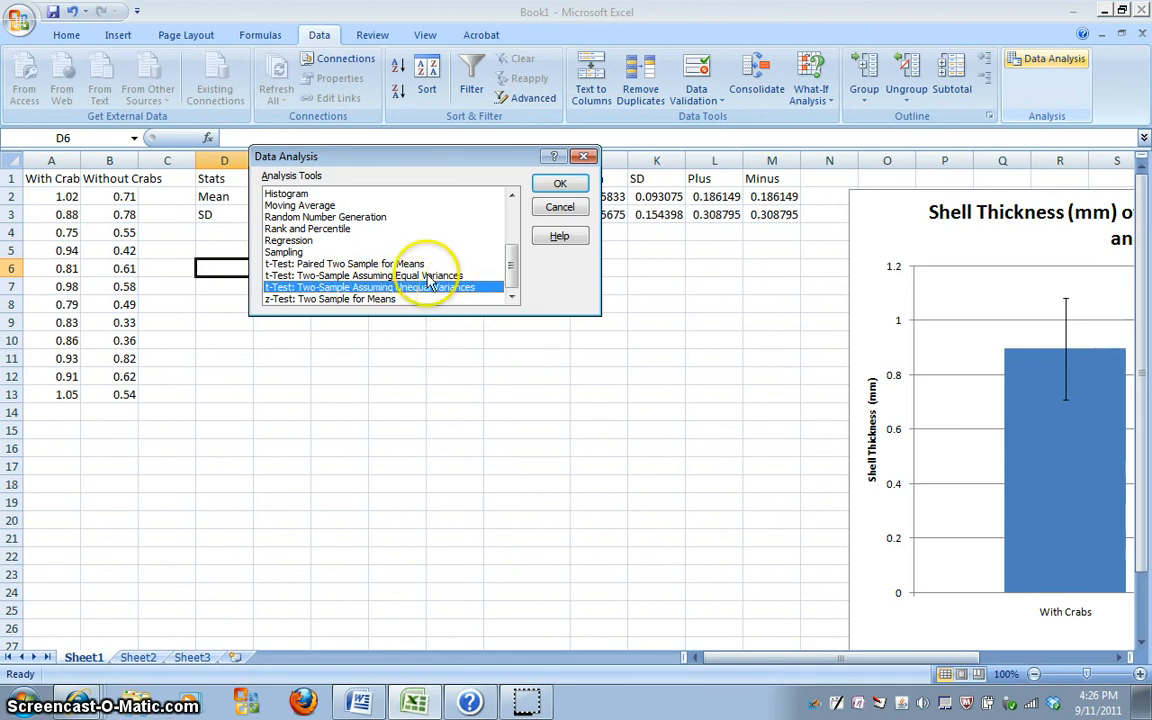
pyautogui.click(316, 265)
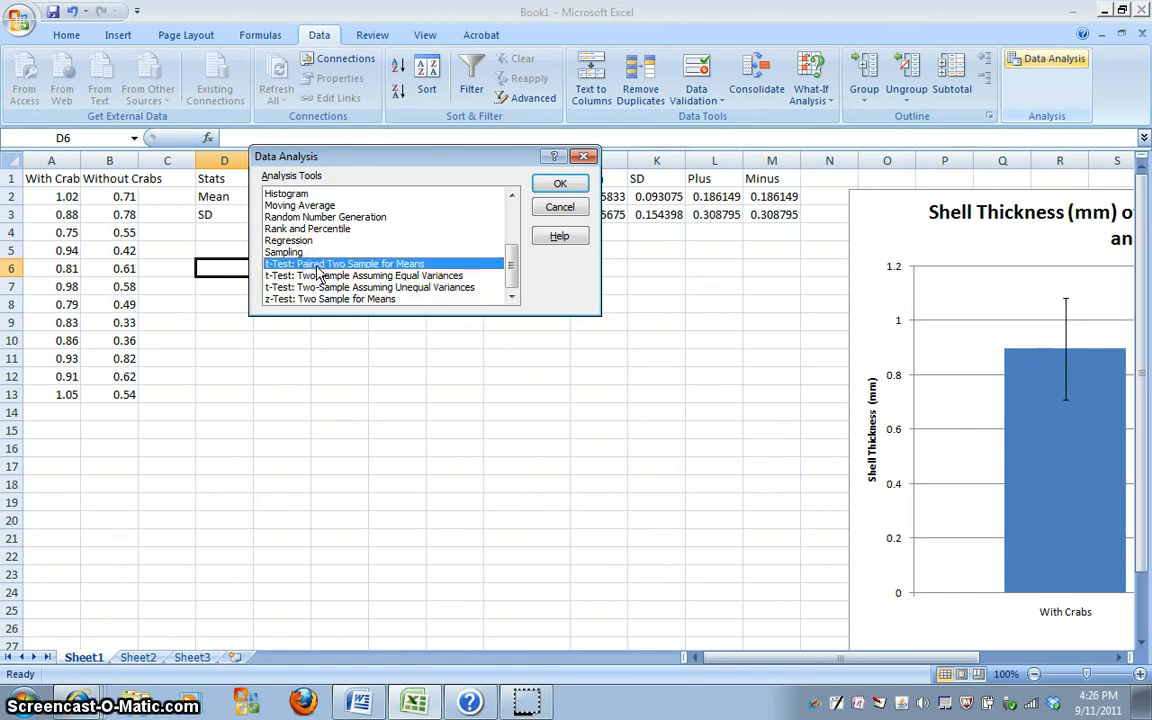
pyautogui.click(393, 290)
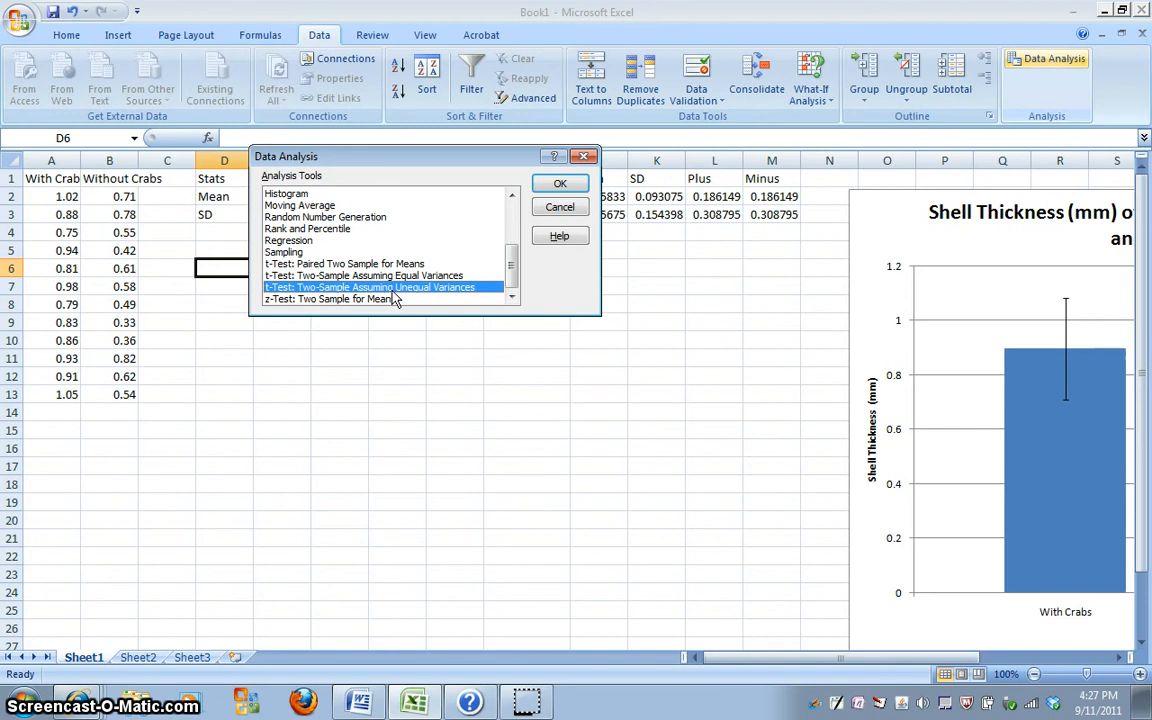
pyautogui.click(561, 183)
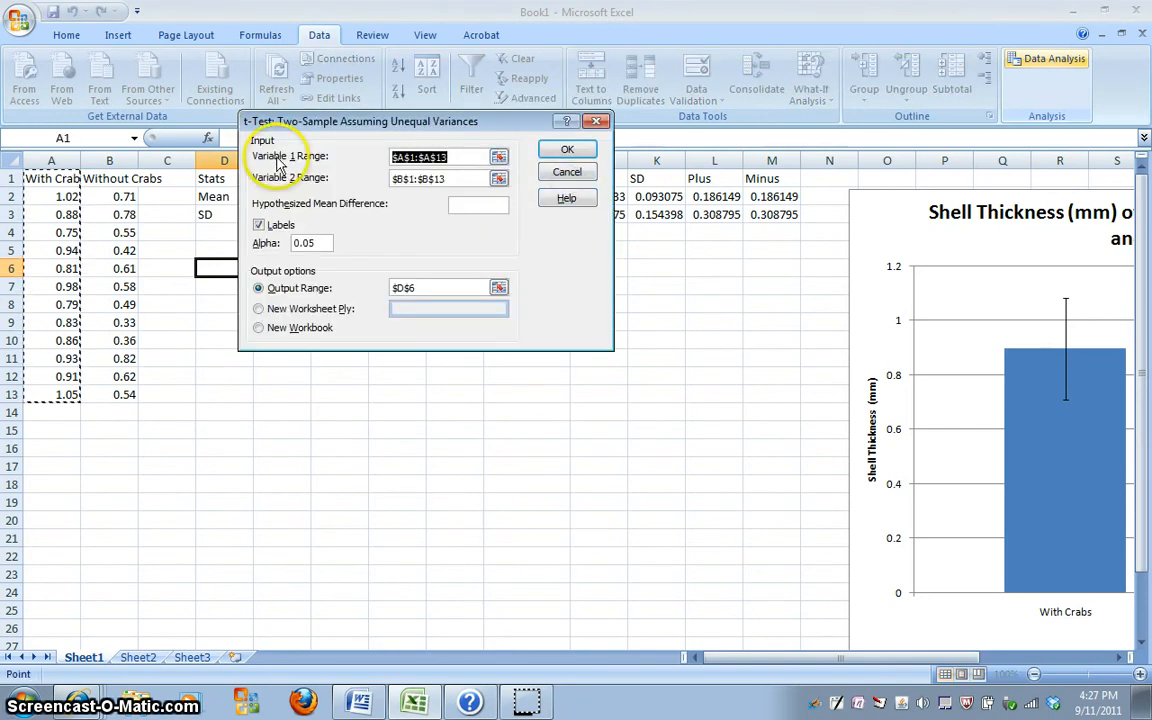
# Set the t-test's Variable 1 range to $A$1:$A$13 and its Variable 2 range to $B$1:$B$13.
pyautogui.click(498, 158)
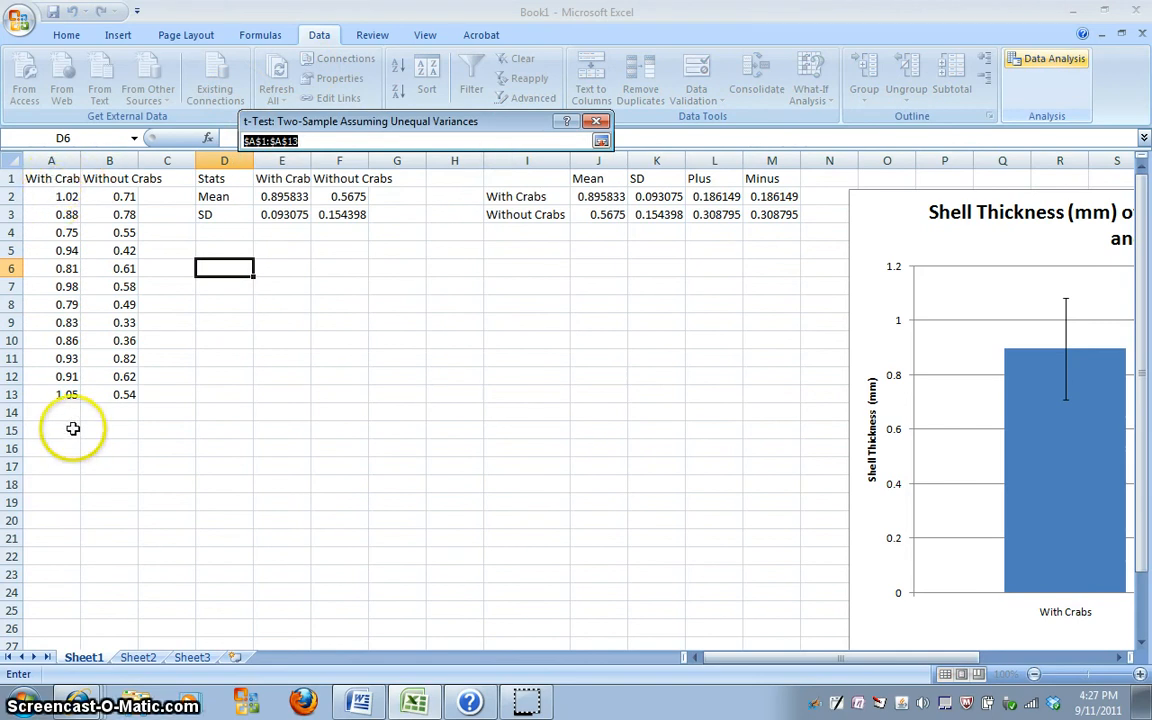
pyautogui.moveTo(67, 394); pyautogui.dragTo(69, 174)
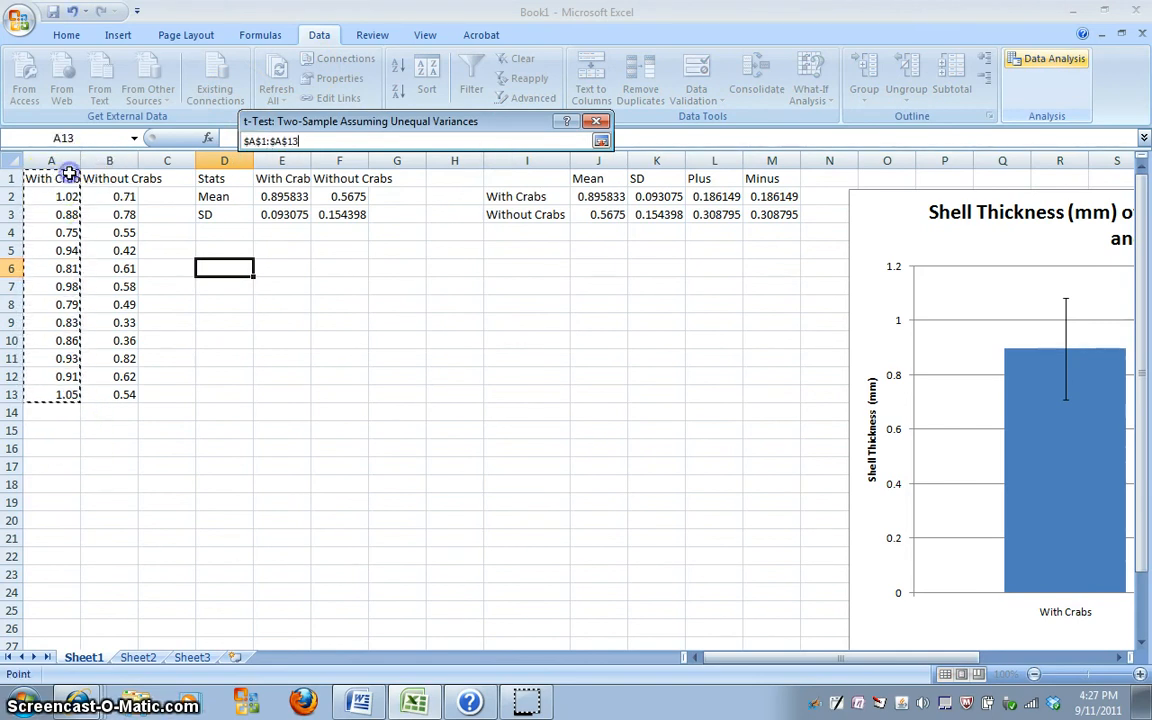
pyautogui.click(601, 142)
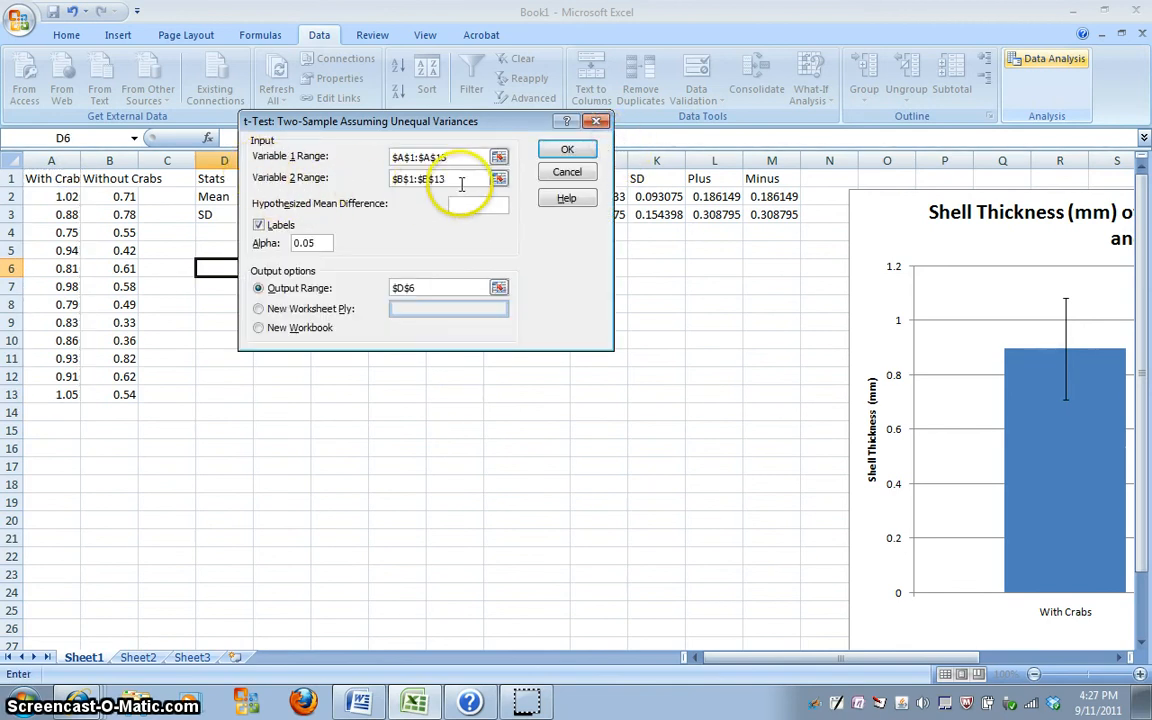
pyautogui.click(498, 178)
pyautogui.moveTo(118, 180); pyautogui.dragTo(98, 394)
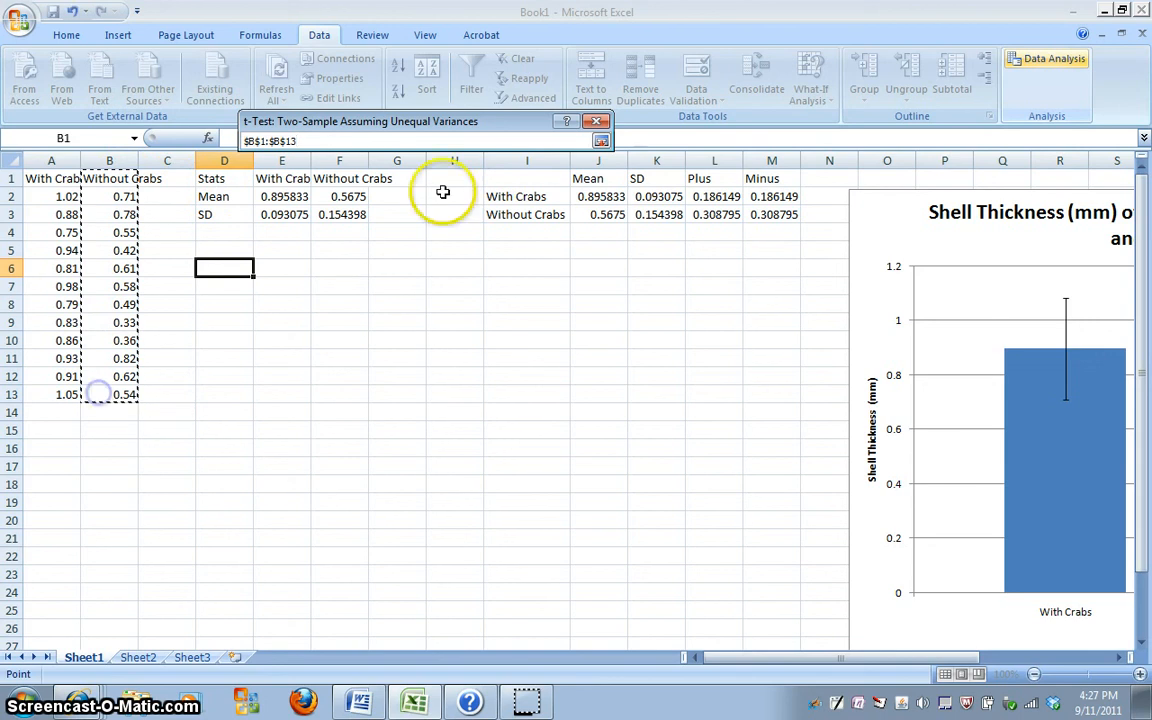
pyautogui.click(601, 141)
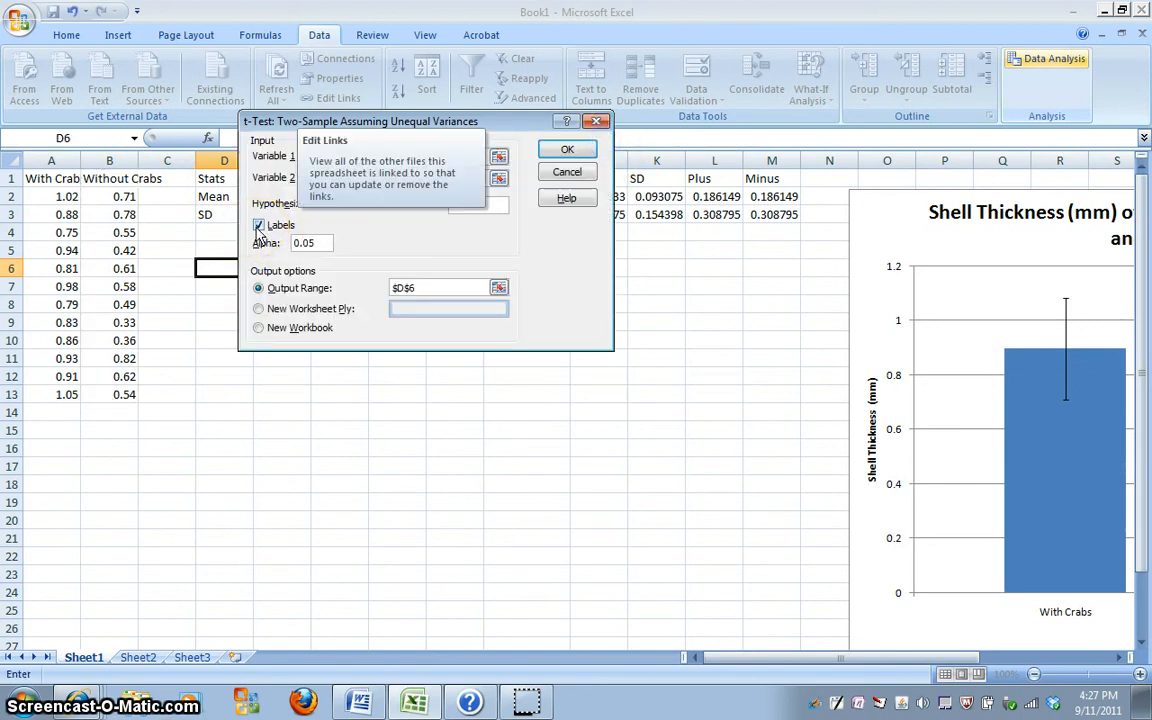
# Set the t-test's output range to $D$6 and run the analysis.
pyautogui.click(499, 288)
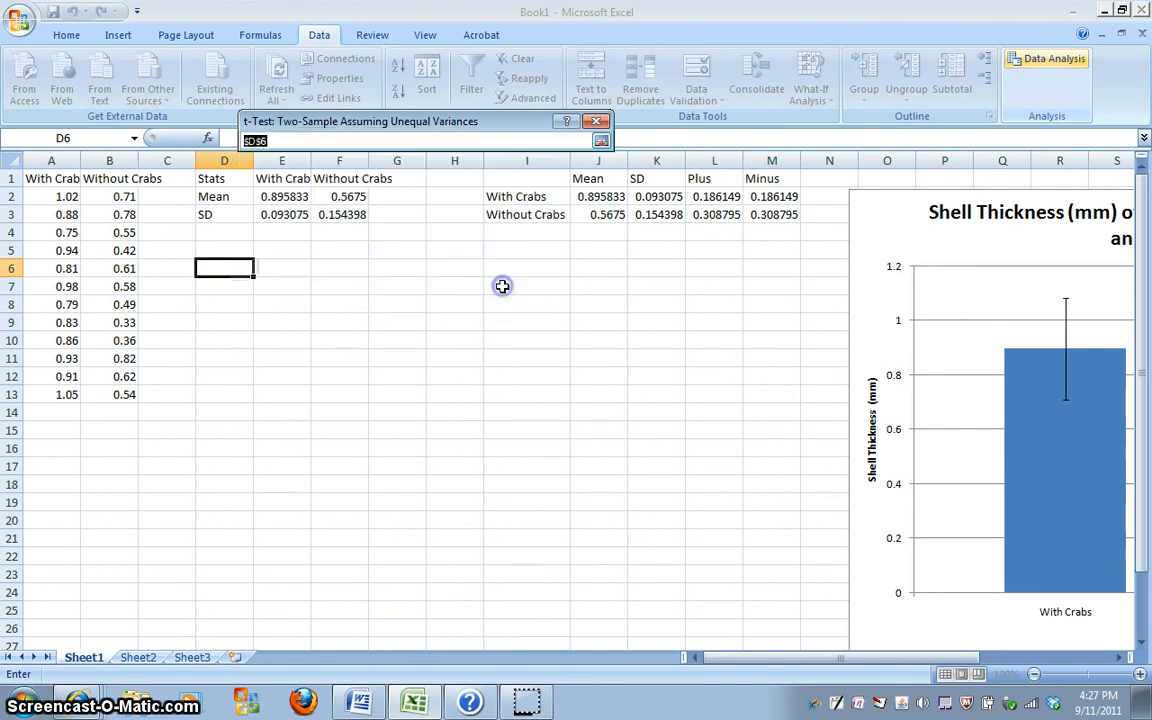
pyautogui.click(232, 266)
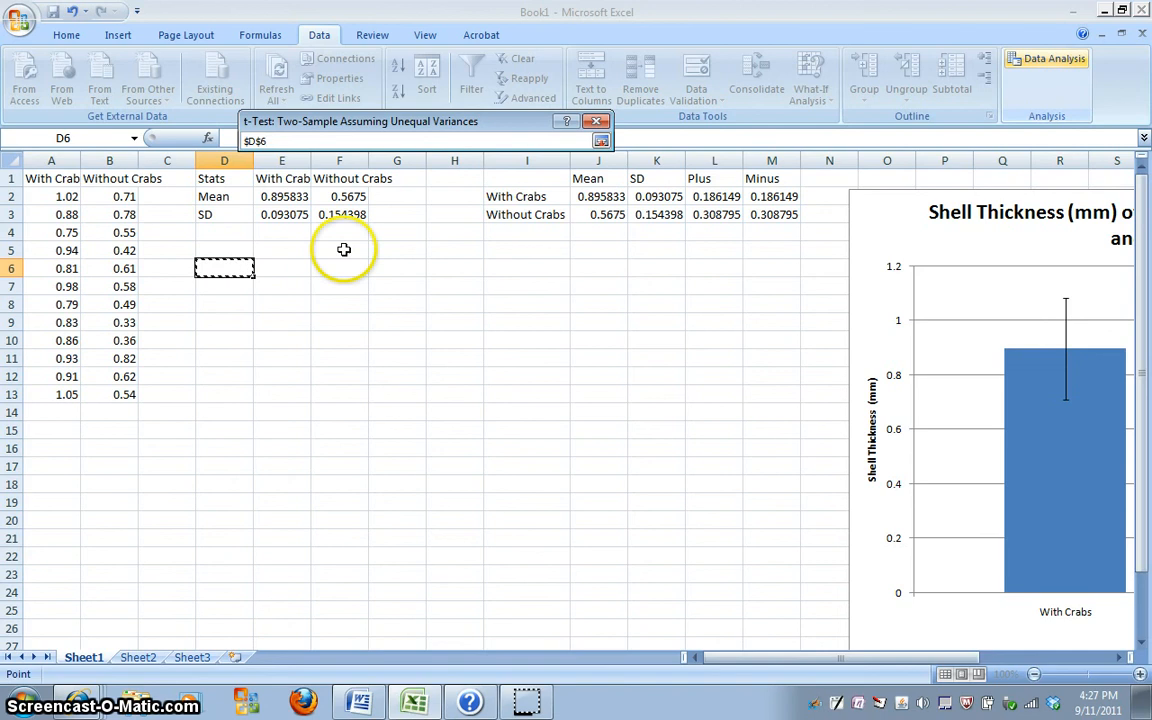
pyautogui.click(600, 140)
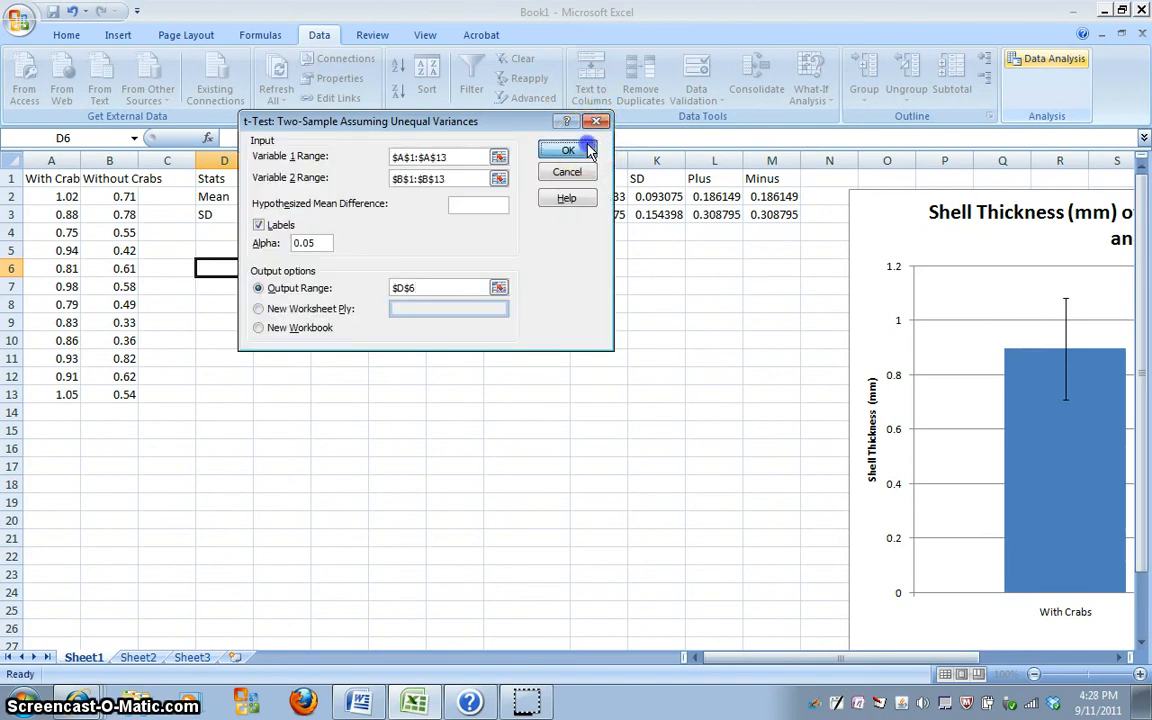
pyautogui.click(588, 150)
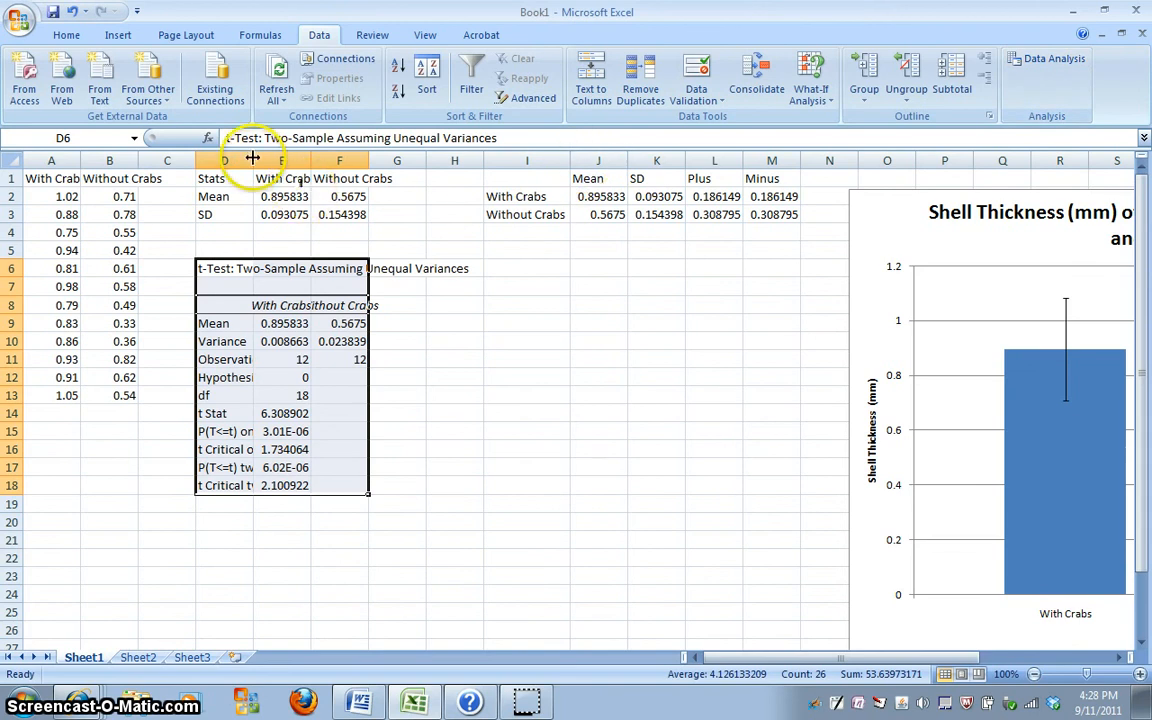
# Fit the widths of columns D, E and F to the t-test results and deselect the table.
pyautogui.doubleClick(254, 160)
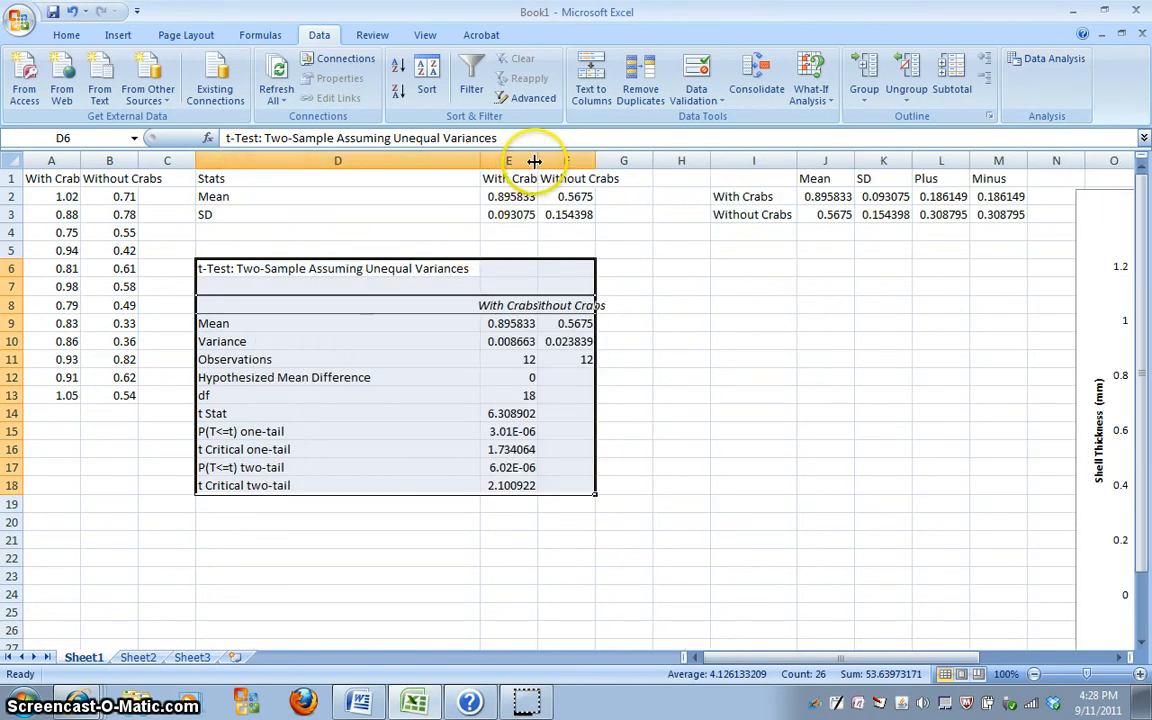
pyautogui.doubleClick(538, 160)
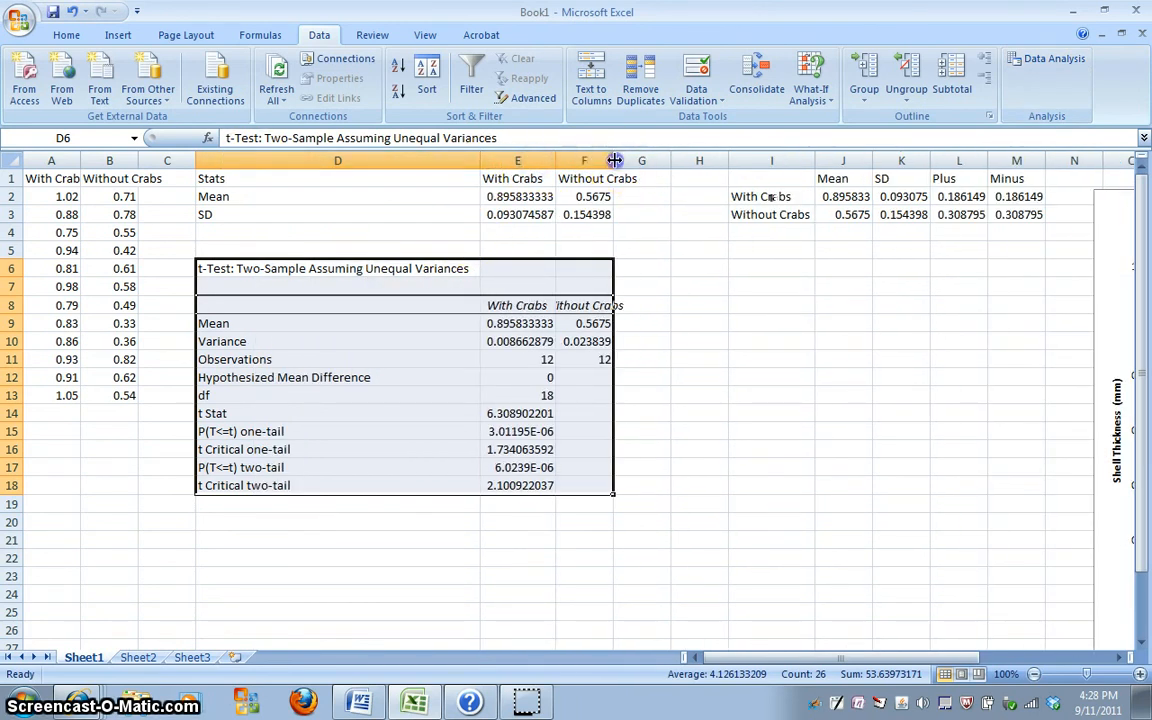
pyautogui.doubleClick(619, 160)
pyautogui.click(815, 414)
# Examine the means, variances and one-tail P value in the t-test results, and compare the t Stat with the one-tail and two-tail critical values.
pyautogui.moveTo(232, 316); pyautogui.dragTo(635, 321)
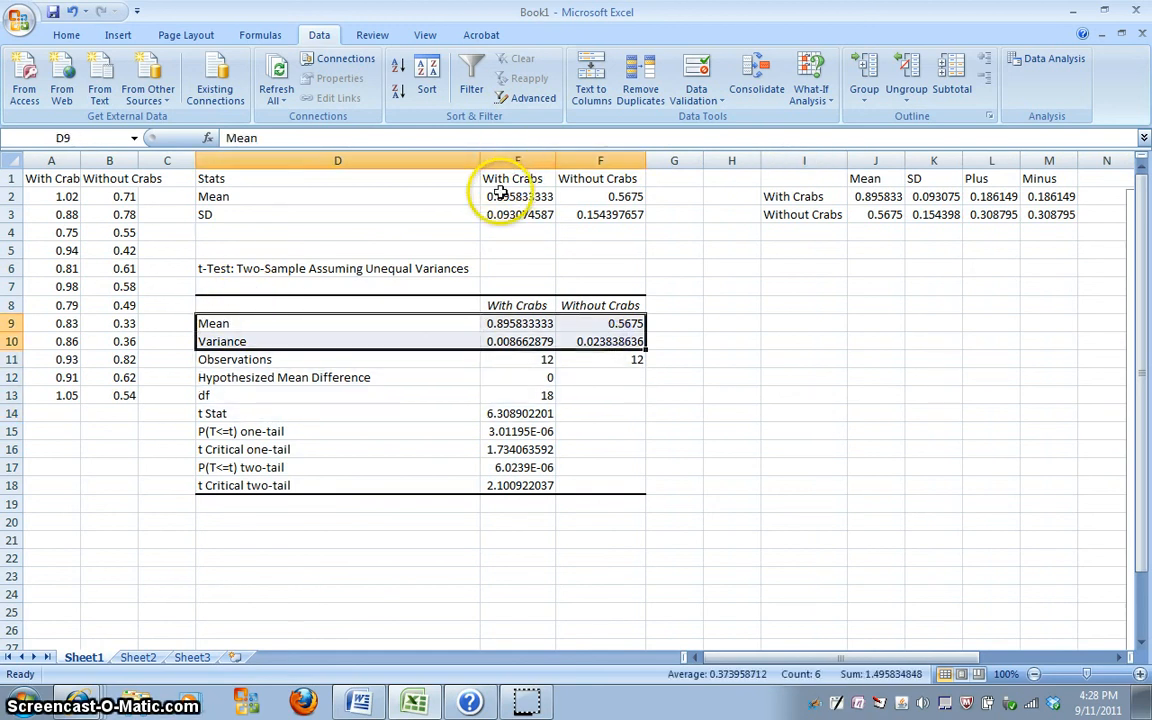
pyautogui.click(497, 434)
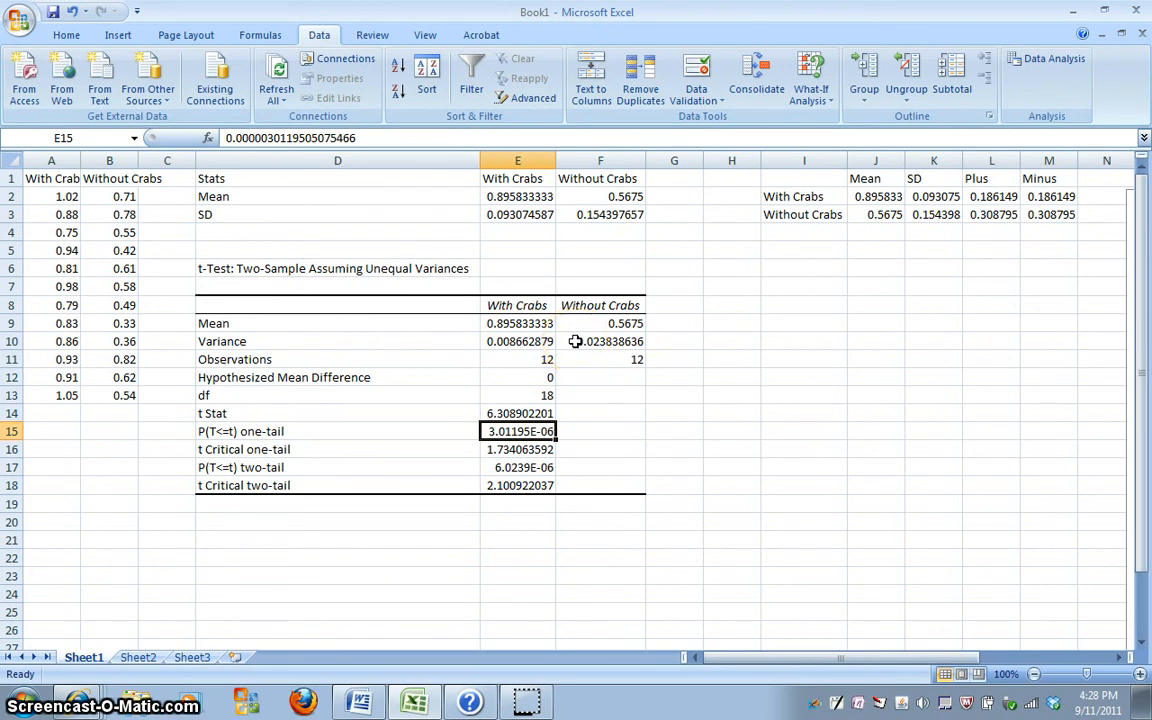
pyautogui.click(227, 416)
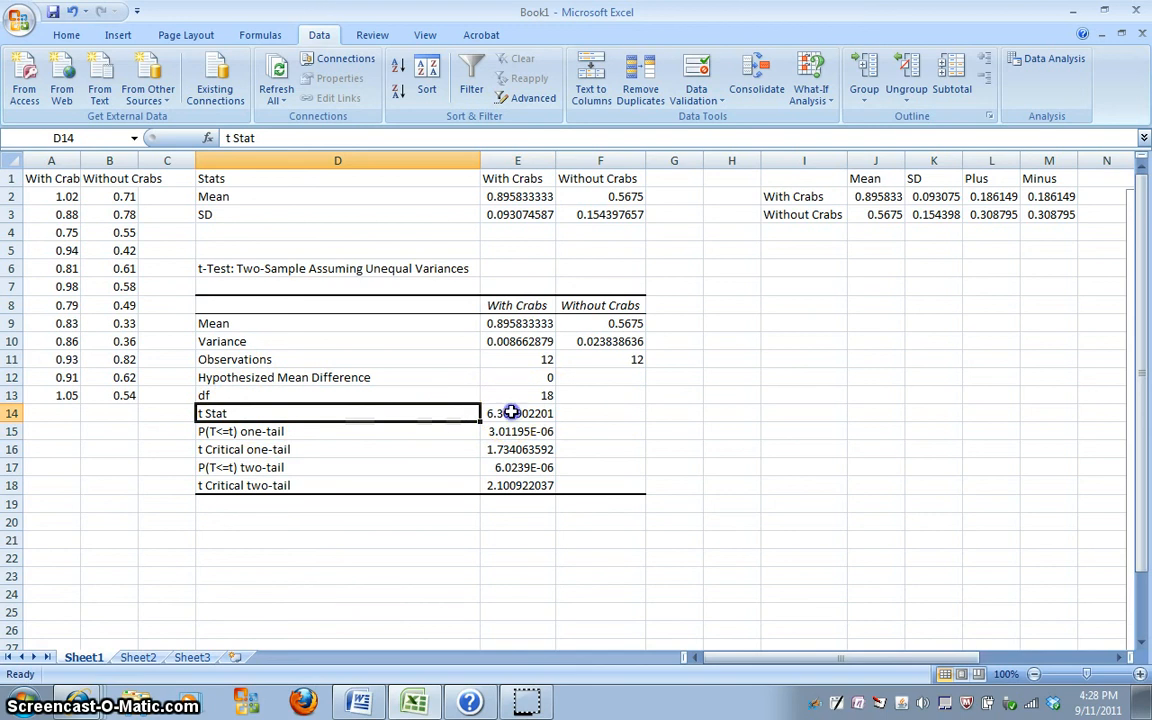
pyautogui.moveTo(512, 411); pyautogui.dragTo(420, 418)
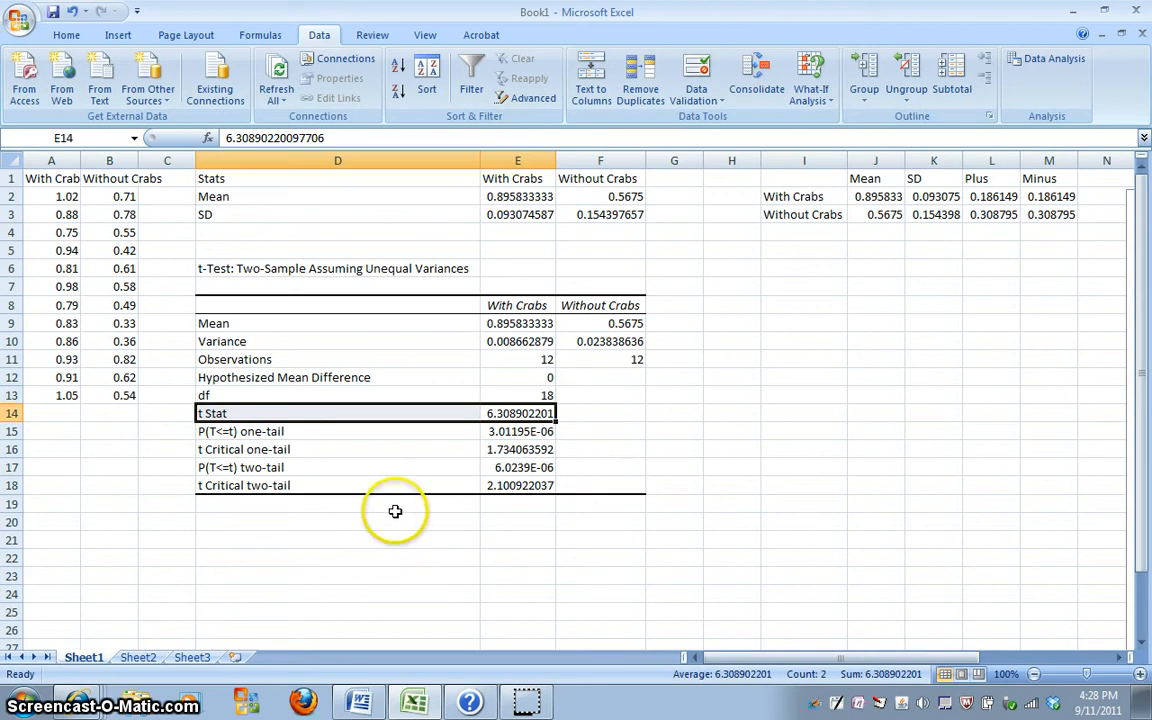
pyautogui.click(245, 449)
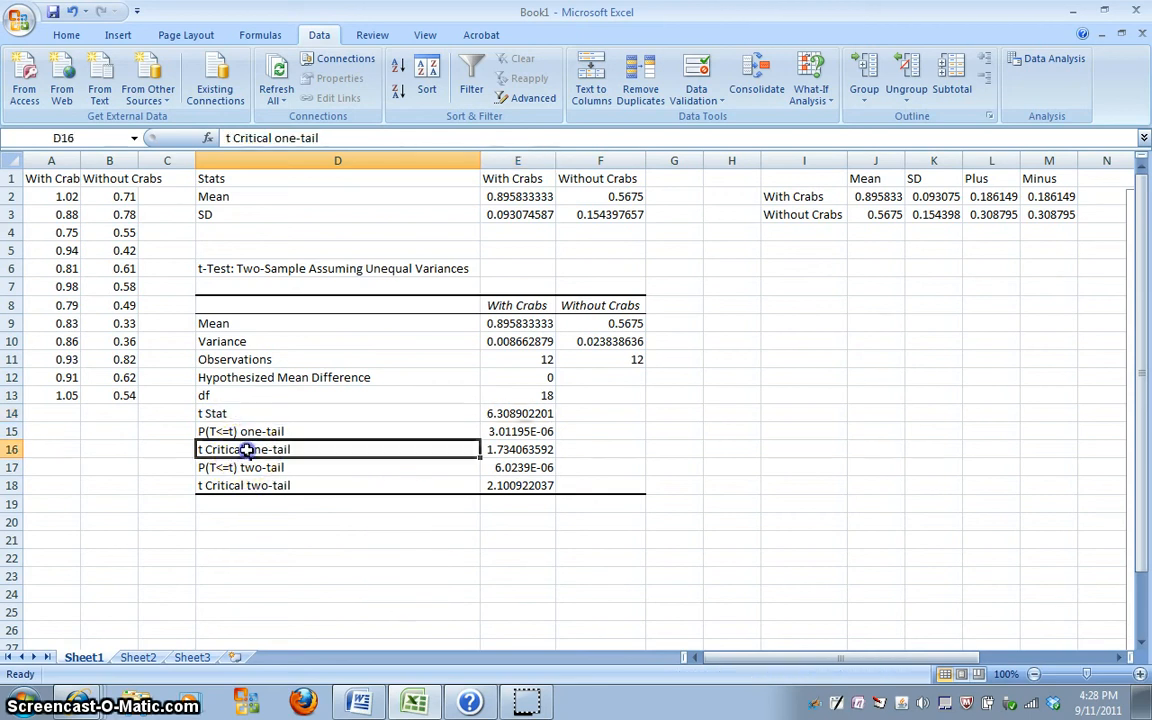
pyautogui.click(303, 486)
pyautogui.click(317, 450)
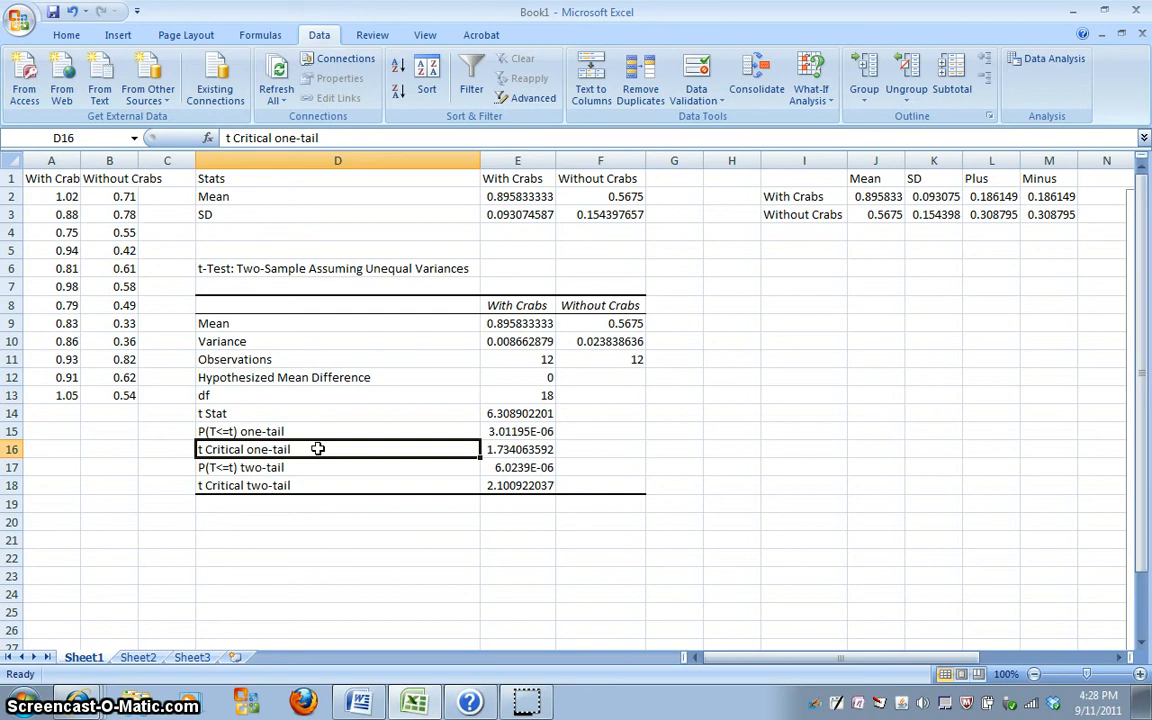
pyautogui.click(264, 413)
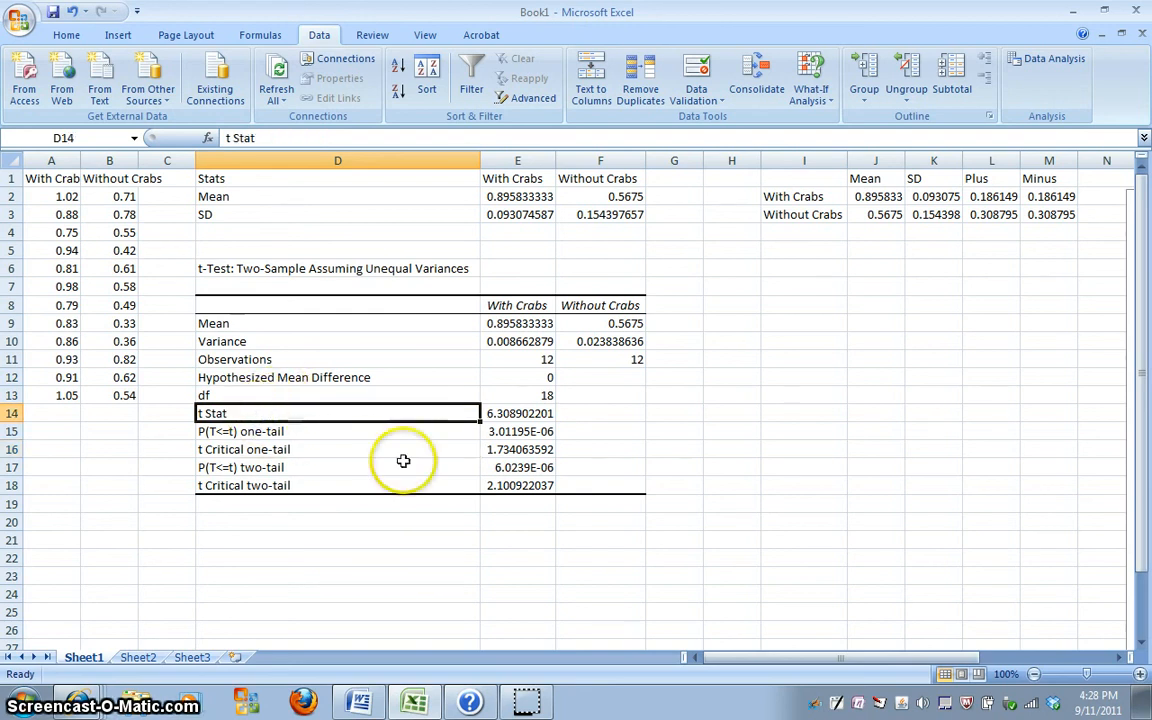
pyautogui.click(489, 413)
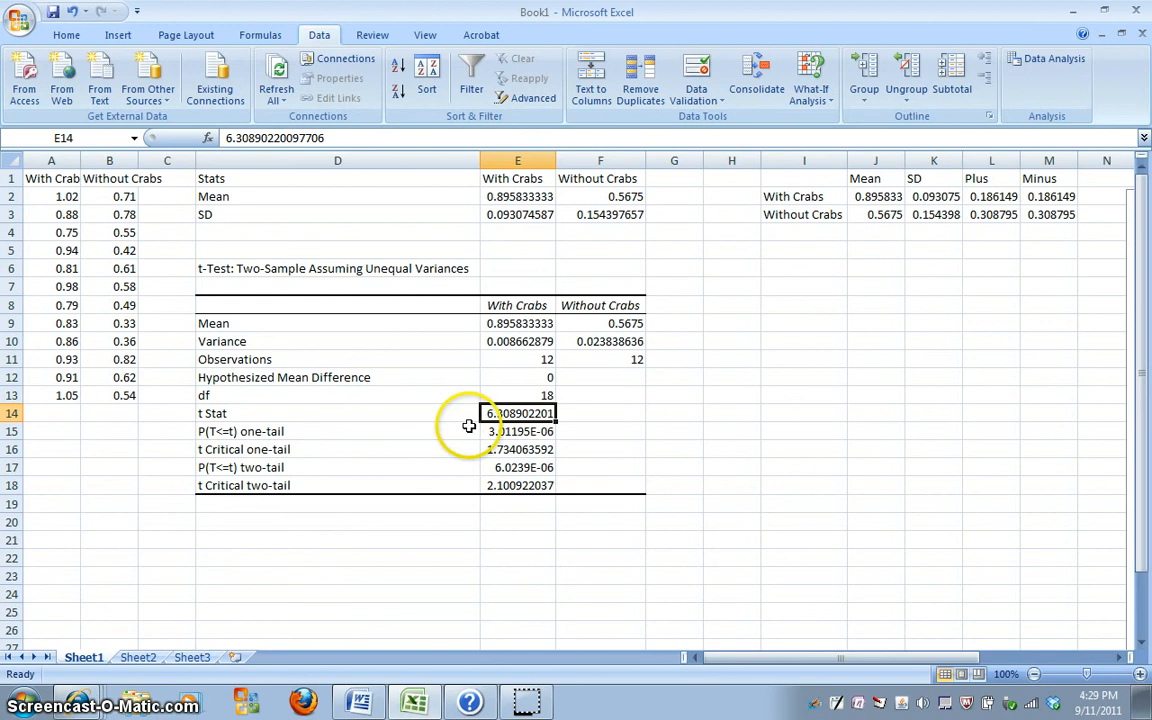
pyautogui.click(472, 413)
pyautogui.keyDown('shift'); pyautogui.click(490, 411); pyautogui.keyUp('shift')
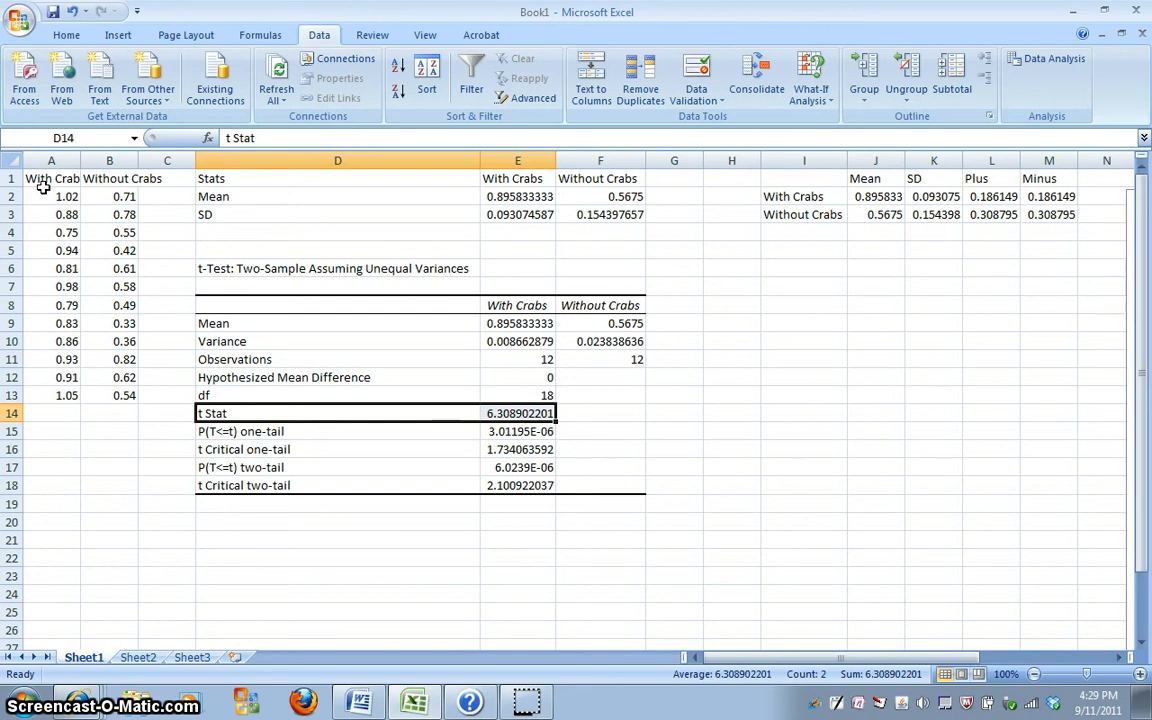
pyautogui.click(512, 705)
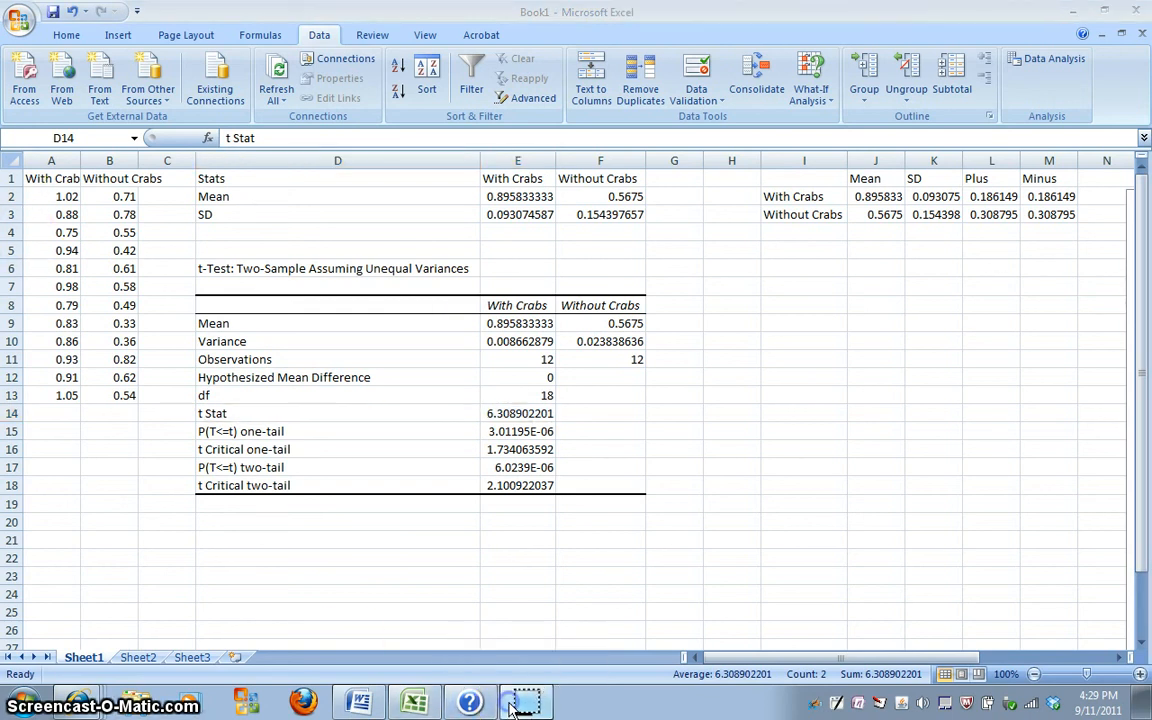